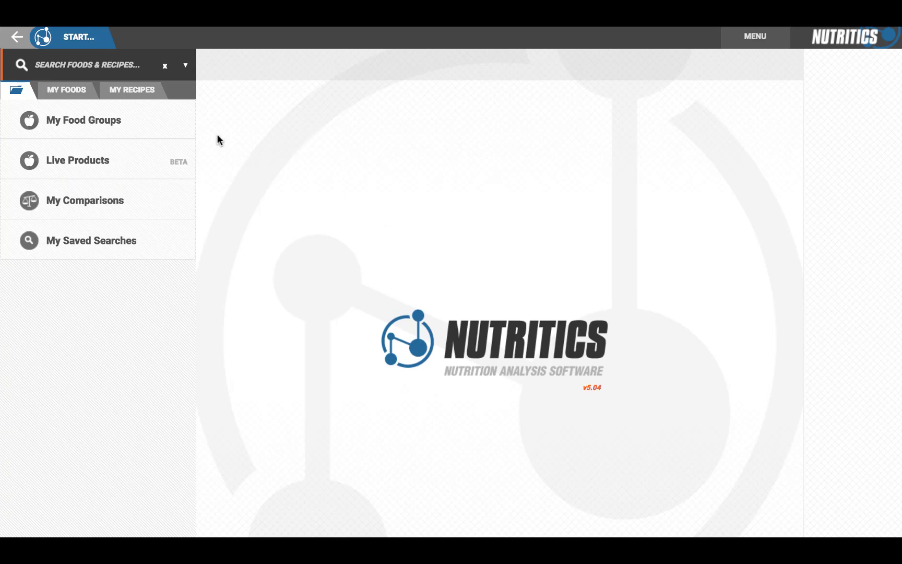
- Show the My Foods list and start a new food whose values are copied from a food label
{"action": "left_click", "coordinate": [85, 93]}
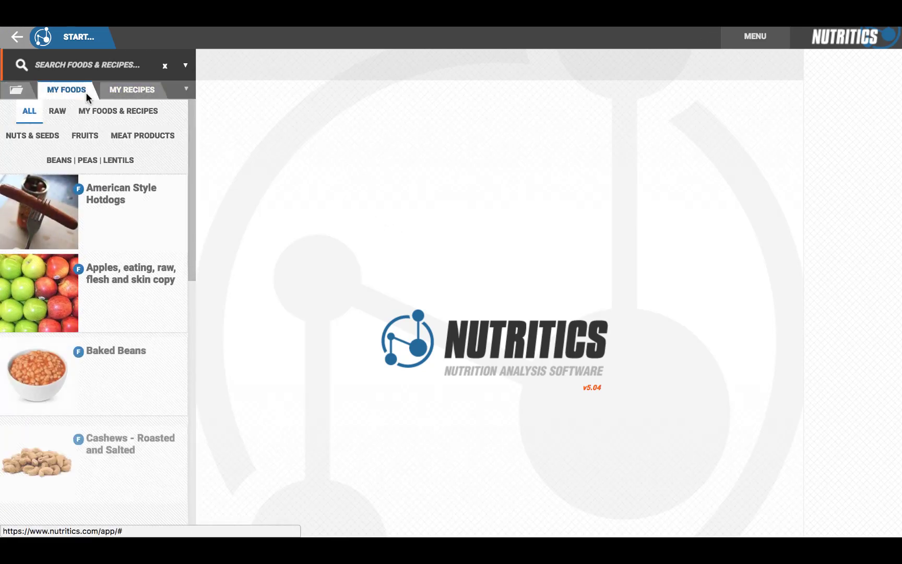
{"action": "mouse_move", "coordinate": [189, 137]}
{"action": "left_mouse_down"}
{"action": "mouse_move", "coordinate": [200, 311]}
{"action": "mouse_move", "coordinate": [201, 133]}
{"action": "left_mouse_up"}
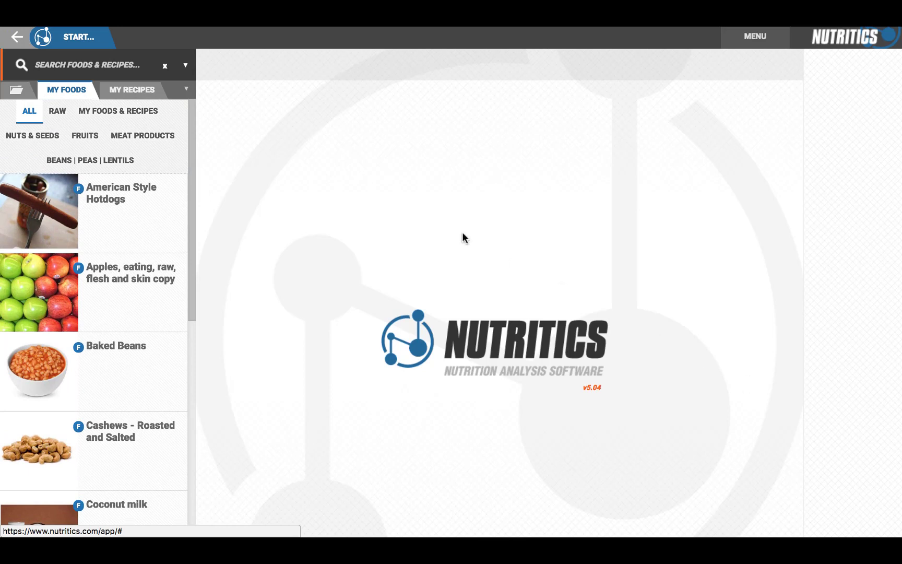
{"action": "left_click", "coordinate": [97, 42]}
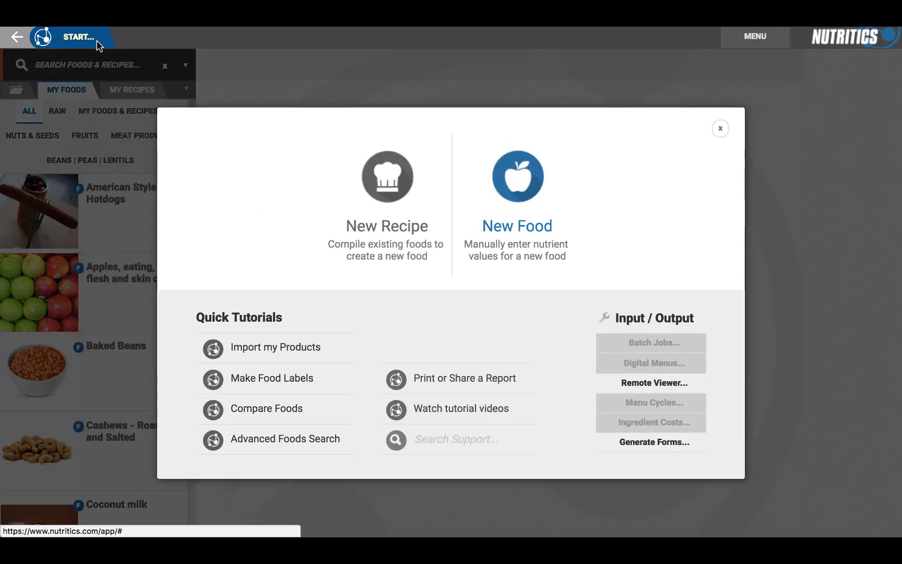
{"action": "left_click", "coordinate": [506, 209]}
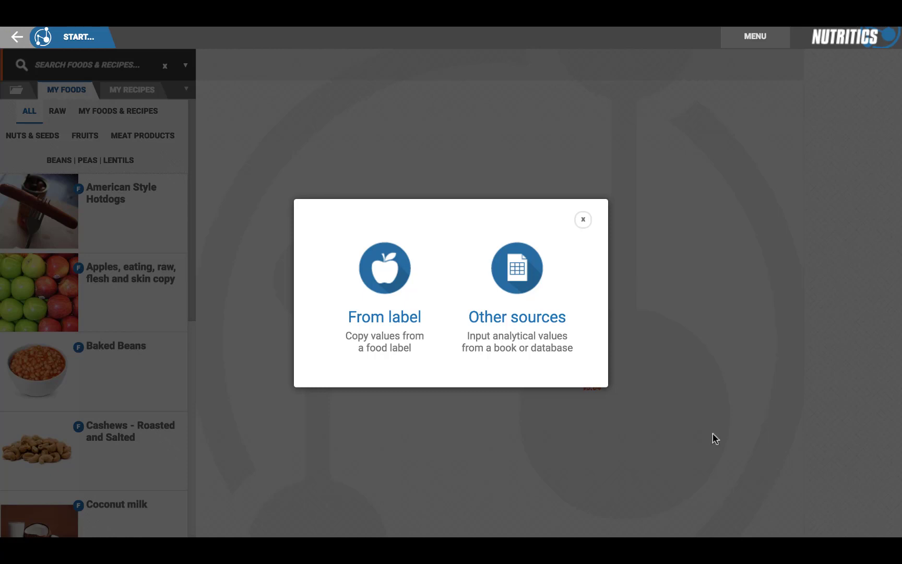
{"action": "left_click", "coordinate": [411, 307]}
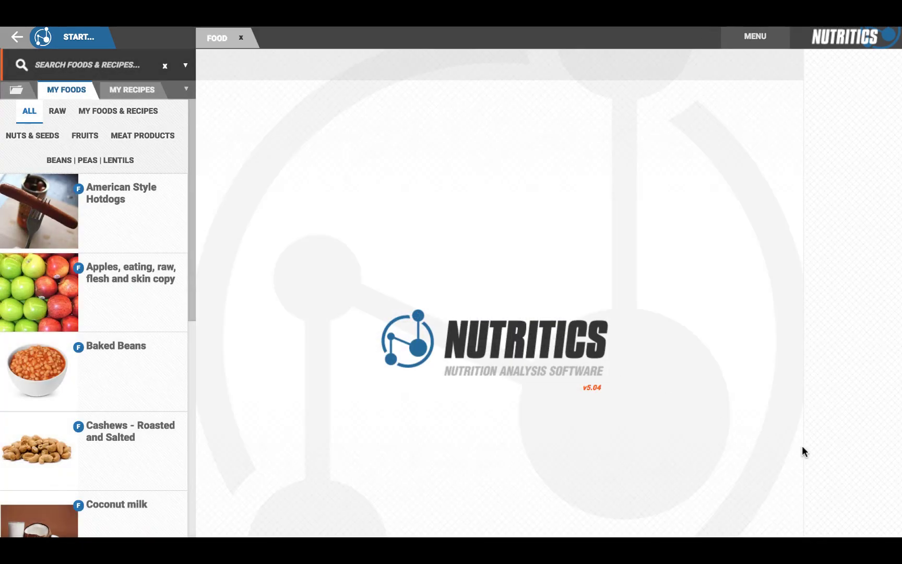
- Name the new food "Pineapple and energy bites" and describe it as "Dates, apricot and seed bites"
{"action": "type", "text": "Pineapple"}
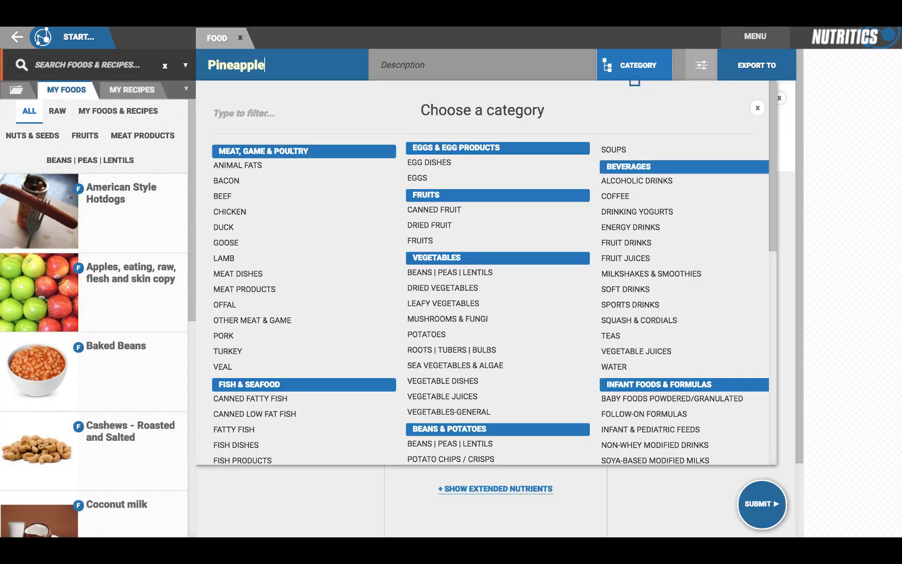
{"action": "type", "text": " and energy bites"}
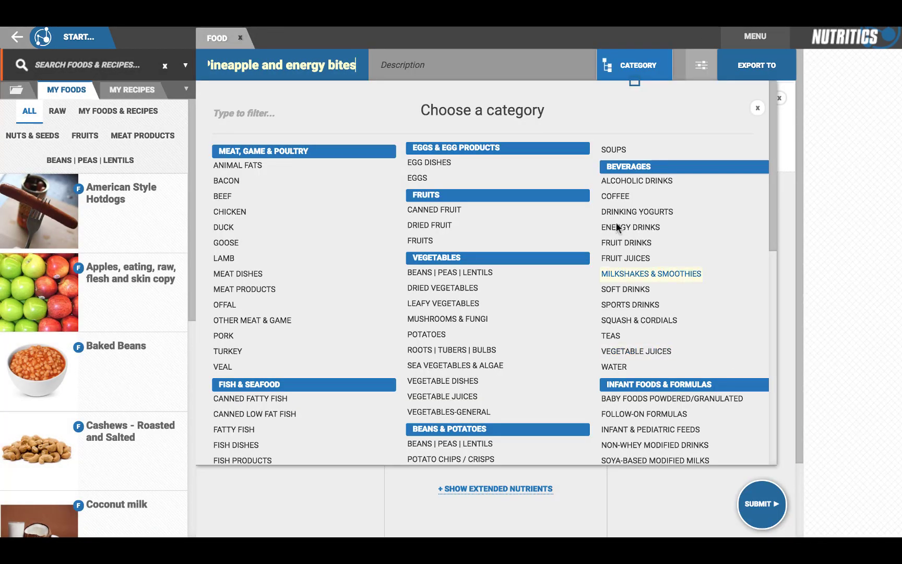
{"action": "key", "text": "Tab"}
{"action": "type", "text": "Dates, ap"}
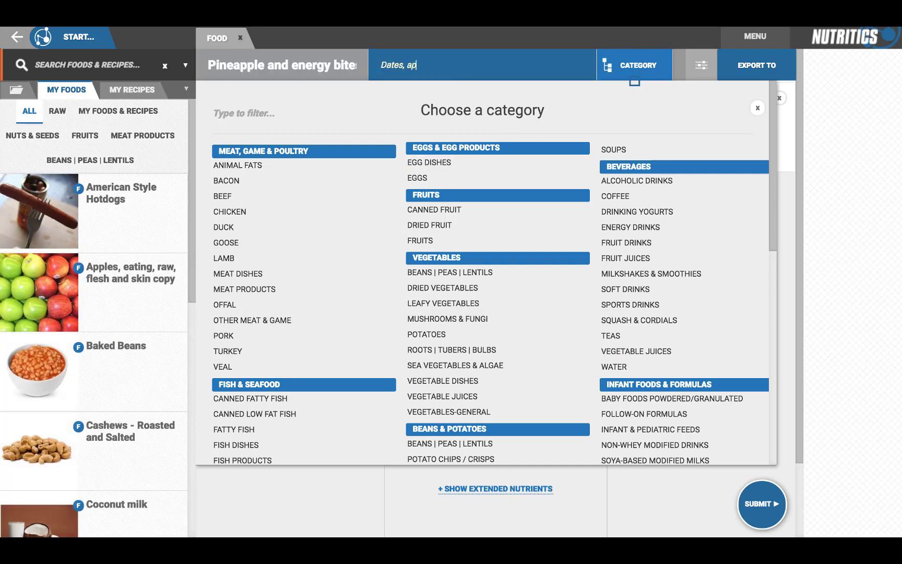
{"action": "type", "text": "ricot and seed bites"}
- Filter the food categories by "dri" and assign the food to Dried Fruit
{"action": "left_click", "coordinate": [255, 111]}
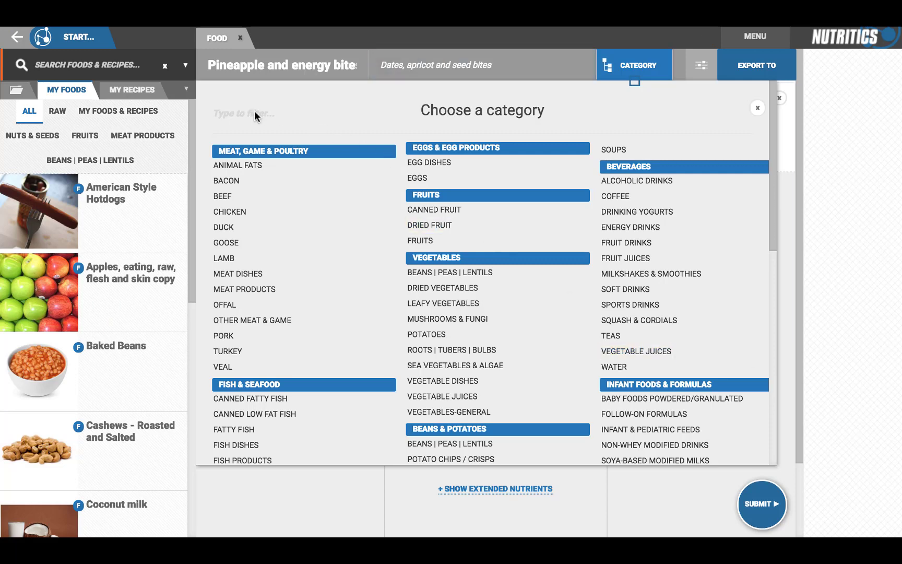
{"action": "type", "text": "dri"}
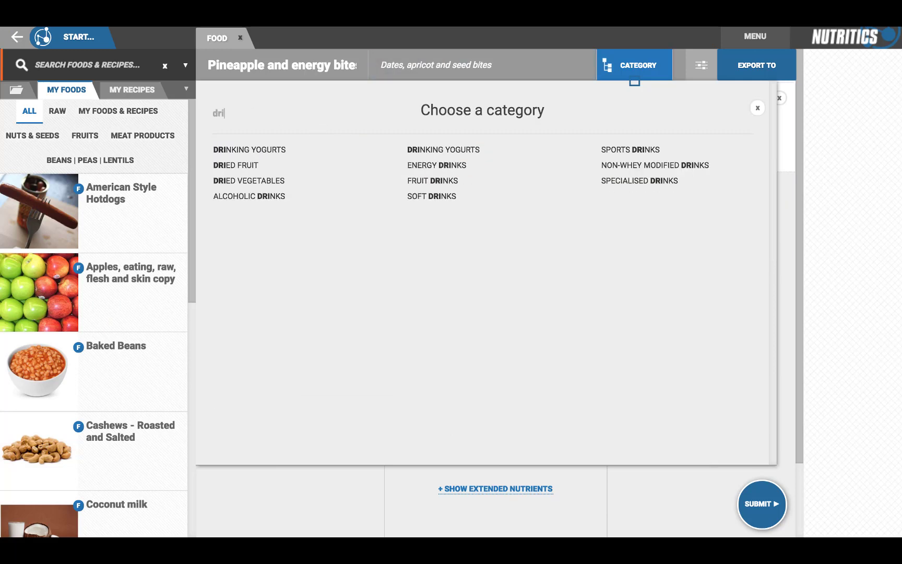
{"action": "left_click", "coordinate": [240, 165]}
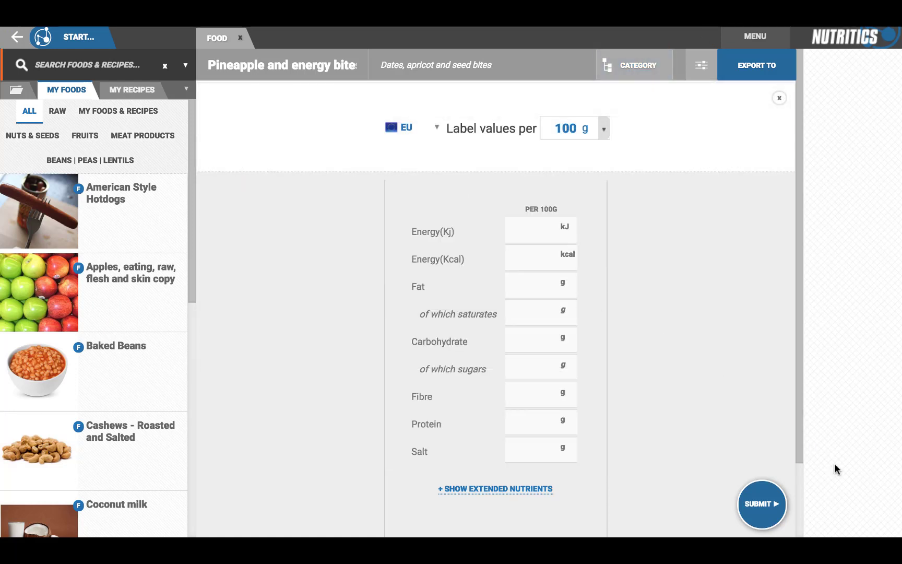
- Enter the label values per 100 g for energy (601 kJ, 143 kcal), fat (3.2 g) and saturates (1.3 g)
{"action": "left_click", "coordinate": [539, 233]}
{"action": "type", "text": "601"}
{"action": "key", "text": "Tab"}
{"action": "type", "text": "143"}
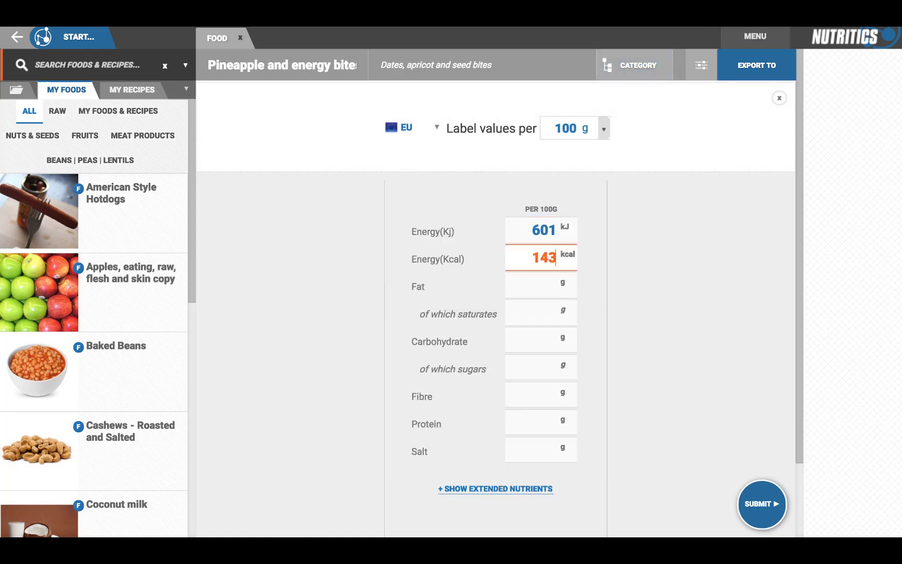
{"action": "key", "text": "Tab"}
{"action": "type", "text": "3.2"}
{"action": "key", "text": "Tab"}
{"action": "type", "text": "1.3"}
- Set carbohydrate to 25 g, sugars to 20 g, fibre to 3.9 g, protein to 1.7 g and salt to 0.05 g
{"action": "key", "text": "Tab"}
{"action": "type", "text": "25\t20"}
{"action": "key", "text": "Tab"}
{"action": "type", "text": "3.9"}
{"action": "key", "text": "Tab"}
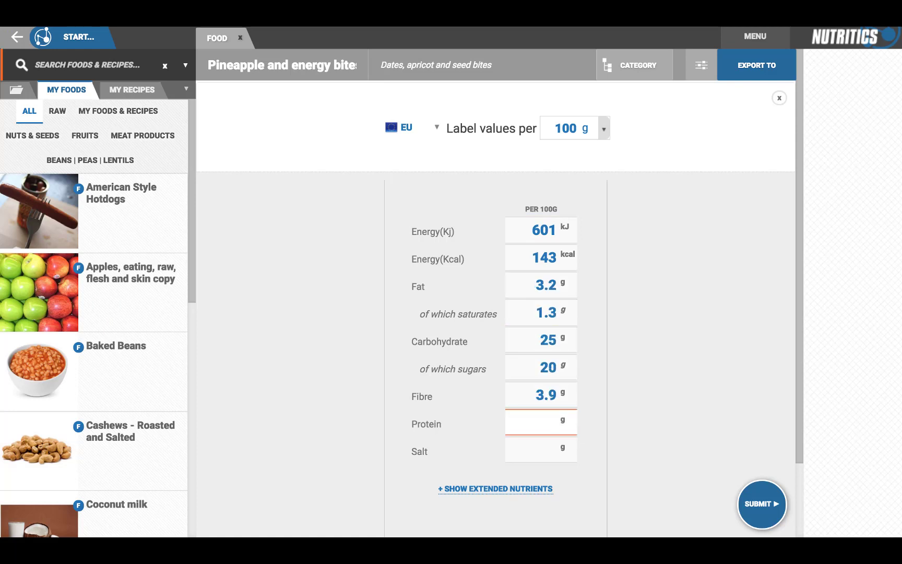
{"action": "type", "text": "1.7\t0.05"}
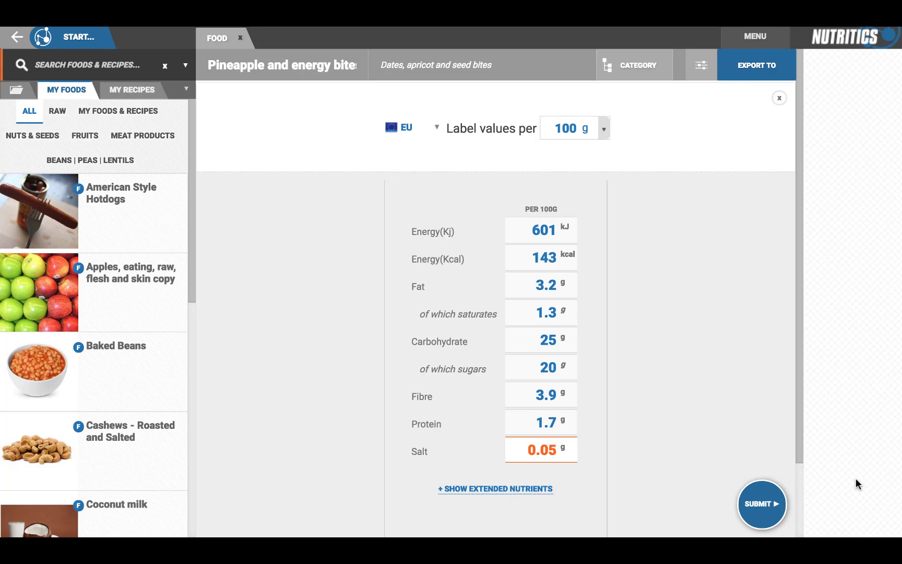
- Show the extended nutrients, look through their fields, and submit the food's nutrient values
{"action": "left_click", "coordinate": [544, 490]}
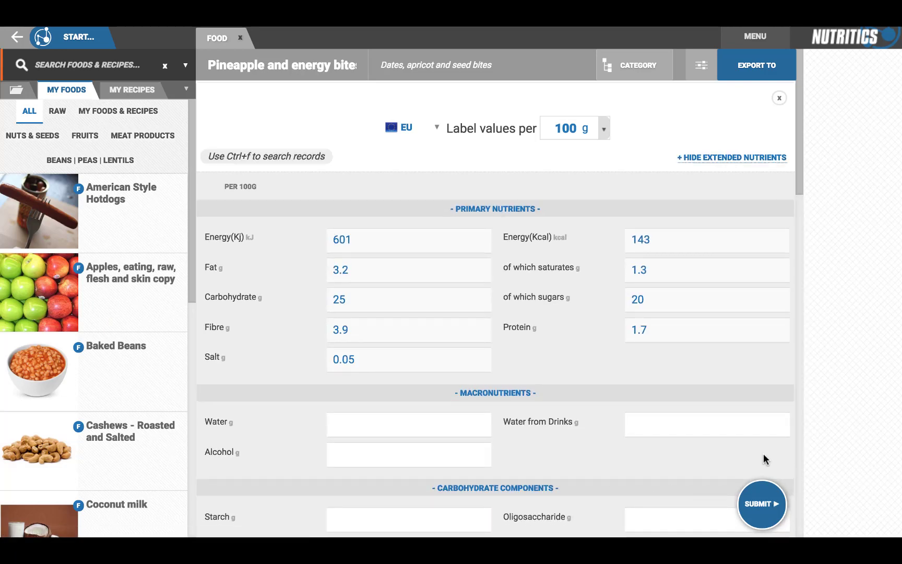
{"action": "scroll", "coordinate": [764, 453], "scroll_direction": "down", "scroll_amount": 8}
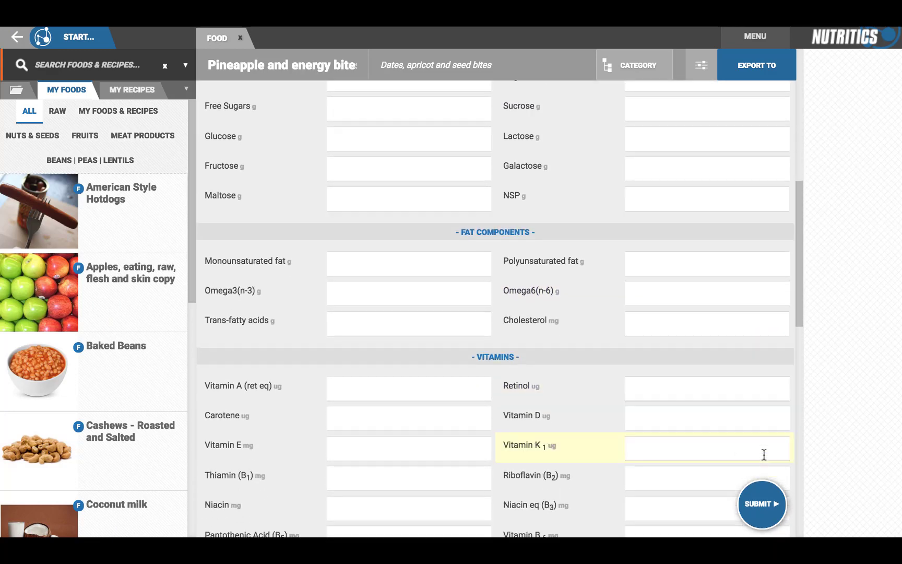
{"action": "scroll", "coordinate": [763, 453], "scroll_direction": "down", "scroll_amount": 4}
{"action": "scroll", "coordinate": [763, 453], "scroll_direction": "up", "scroll_amount": 7}
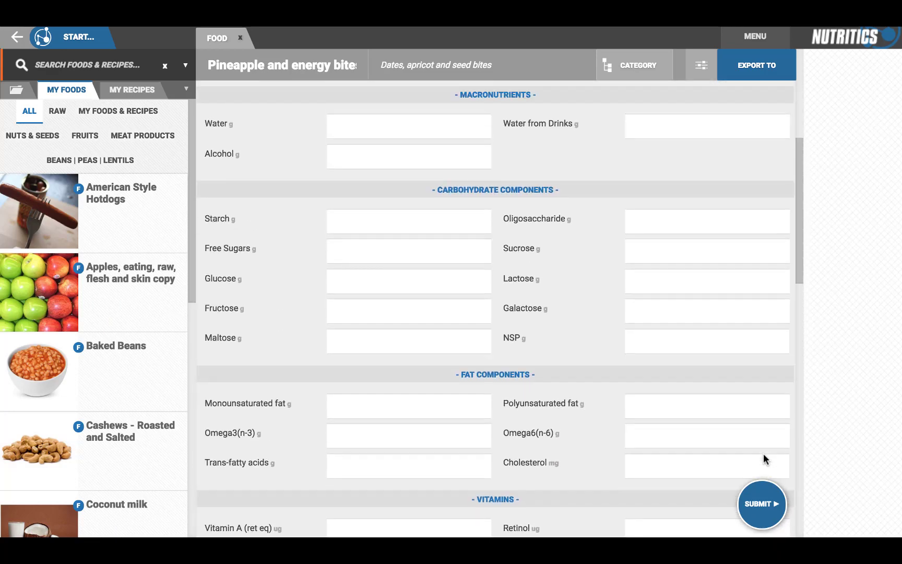
{"action": "scroll", "coordinate": [764, 453], "scroll_direction": "up", "scroll_amount": 6}
{"action": "left_click", "coordinate": [763, 504]}
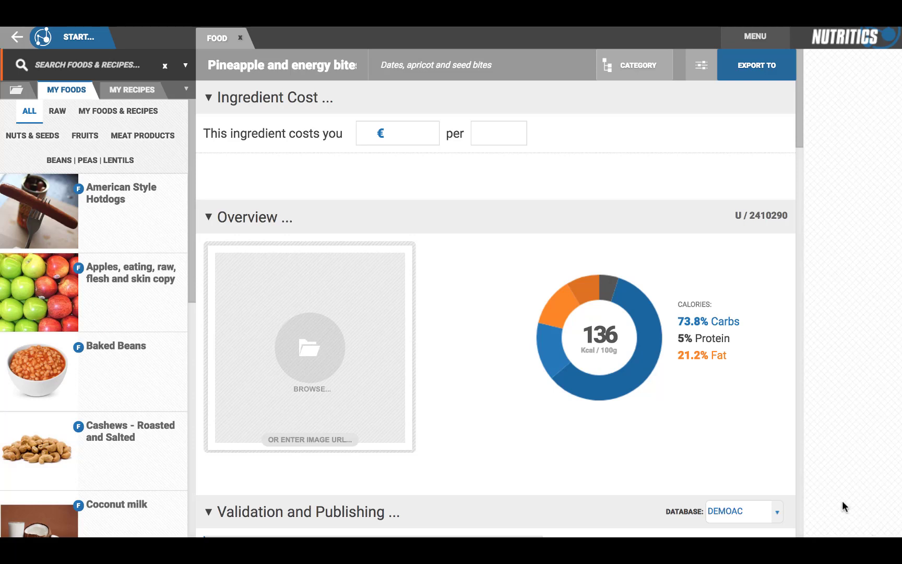
- Enter the food's ingredient list as "Pineapple (77%), Date, Apricot, Coconut and Seed bites (23%) (Dates, Apricots, Coconut, Flax Seeds, Sunflower Seeds, Peanuts)"
{"action": "scroll", "coordinate": [767, 458], "scroll_direction": "down", "scroll_amount": 4}
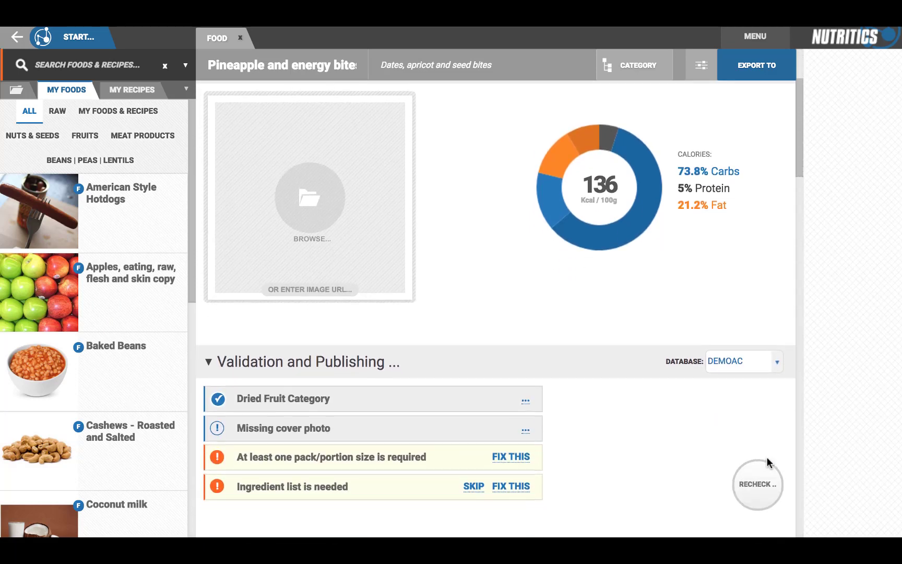
{"action": "scroll", "coordinate": [768, 458], "scroll_direction": "down", "scroll_amount": 3}
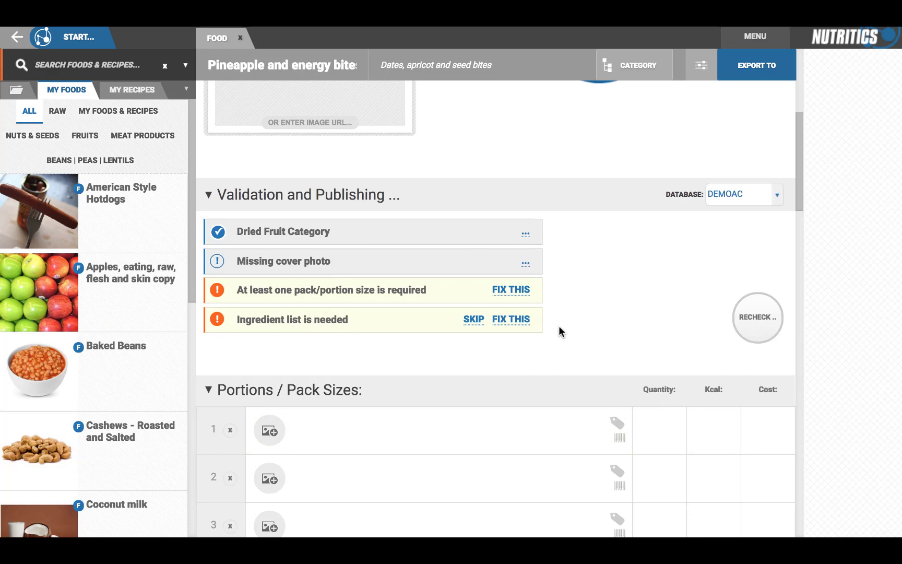
{"action": "left_click", "coordinate": [518, 320]}
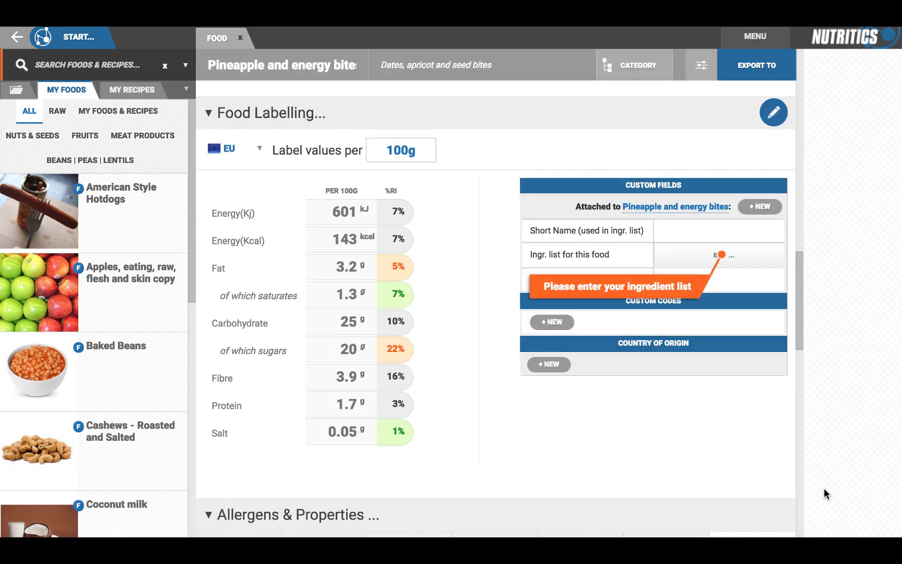
{"action": "left_click", "coordinate": [743, 266]}
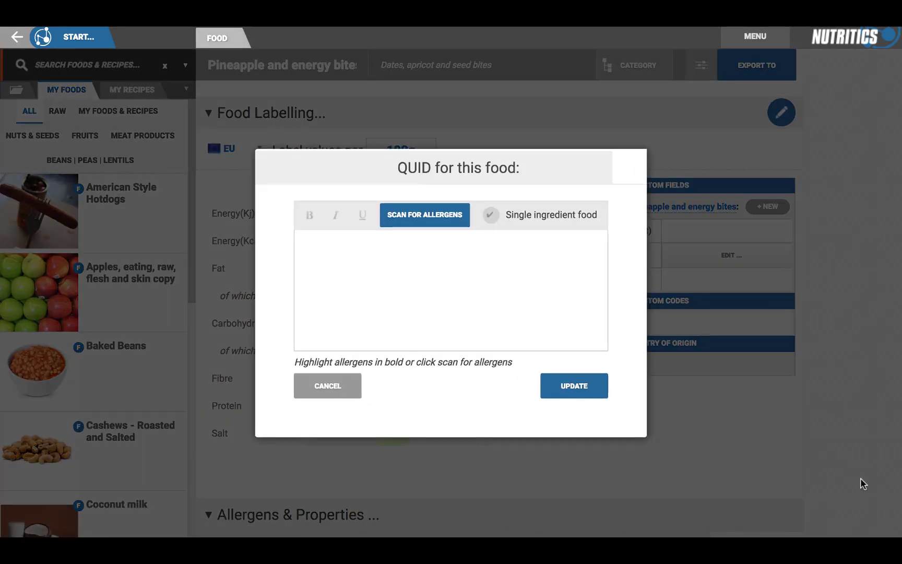
{"action": "left_click", "coordinate": [490, 285]}
{"action": "type", "text": "Pineapple (77%), Date, Apricot, Coconut and Seed bites (23%) (Dates, Apricots, Coconut, Flax Seeds, Sunflower Seeds, Peanuts)"}
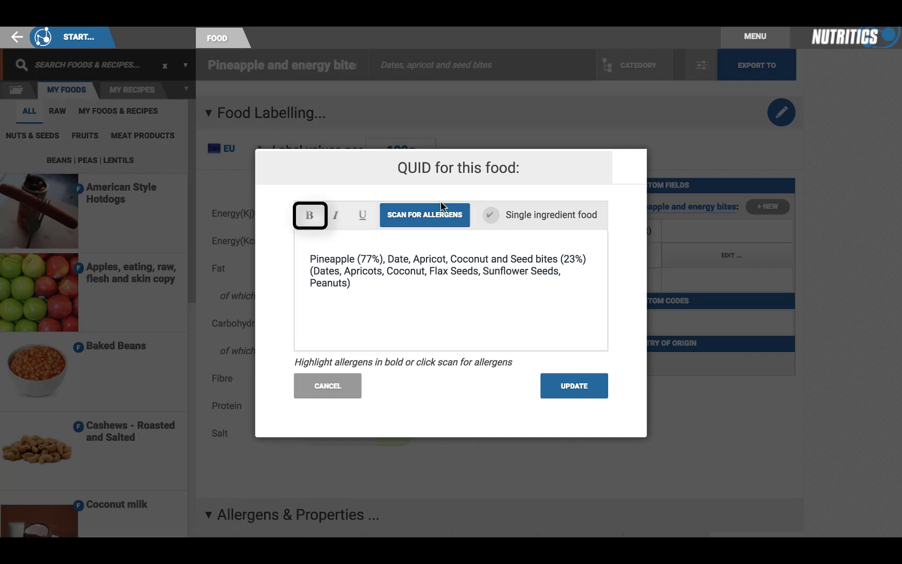
- Scan the ingredient list for allergens, update it, and approve Peanuts as the food's allergen
{"action": "left_click", "coordinate": [442, 217]}
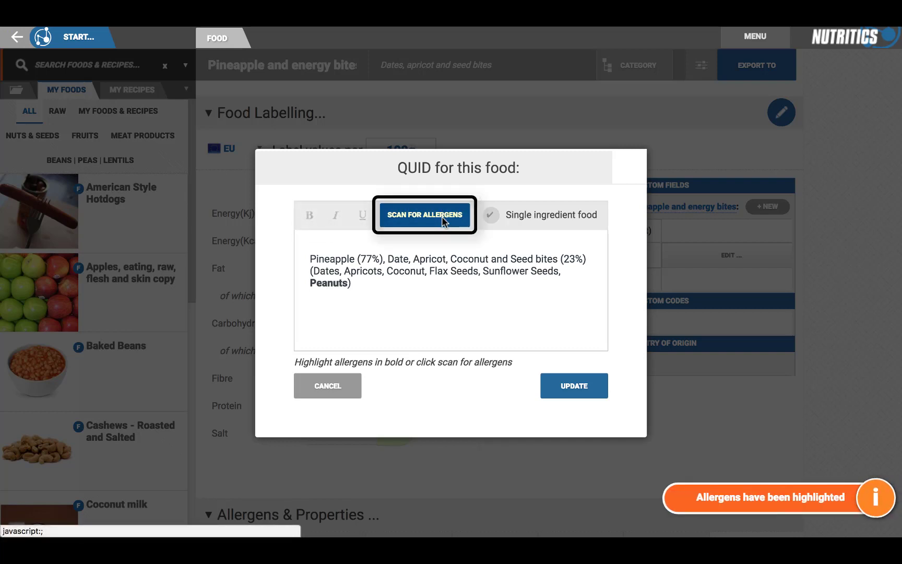
{"action": "left_click", "coordinate": [561, 386]}
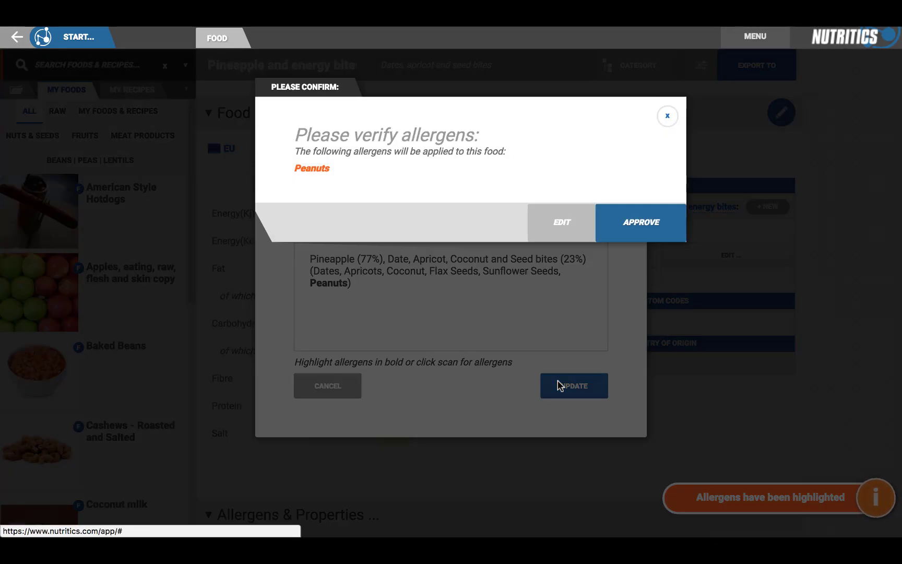
{"action": "left_click", "coordinate": [656, 233]}
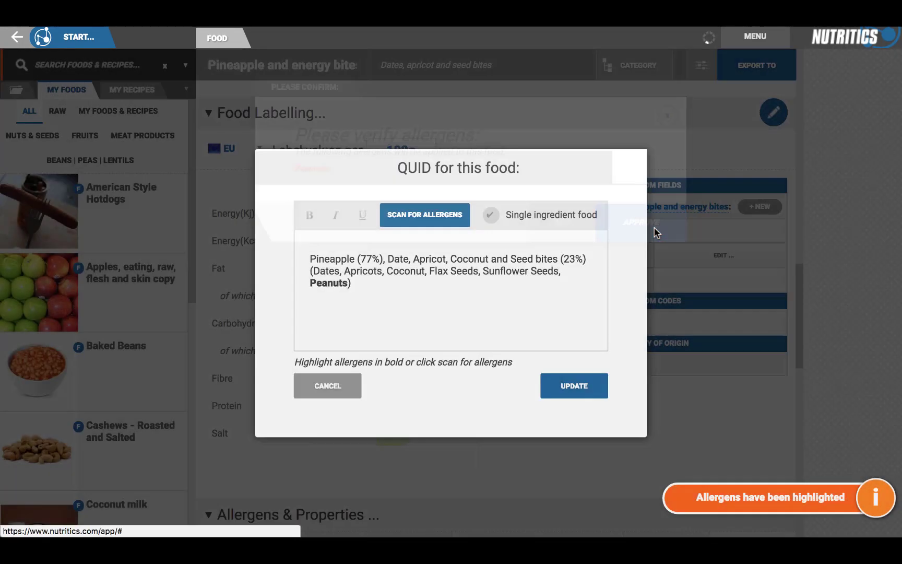
- Recheck the food against the validation and publishing requirements
{"action": "scroll", "coordinate": [693, 349], "scroll_direction": "up", "scroll_amount": 5}
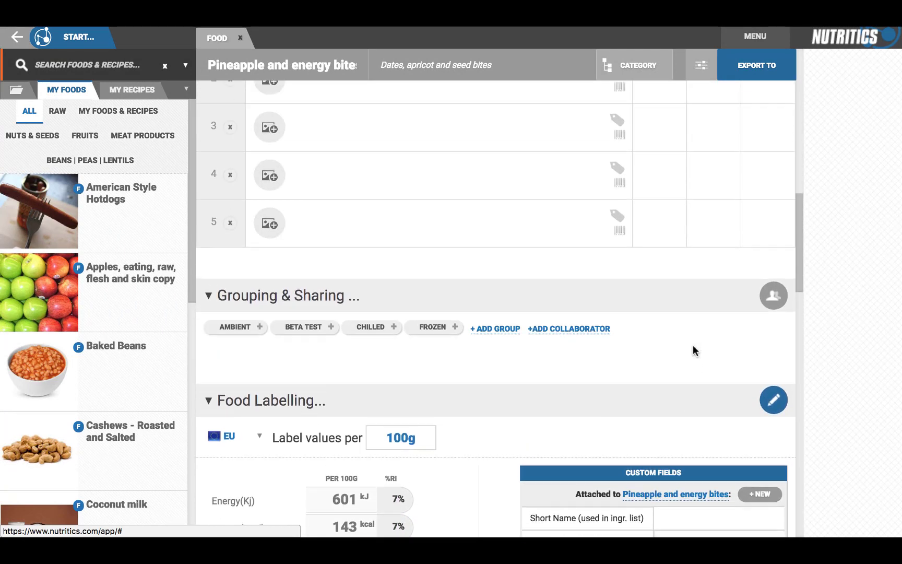
{"action": "scroll", "coordinate": [693, 345], "scroll_direction": "up", "scroll_amount": 8}
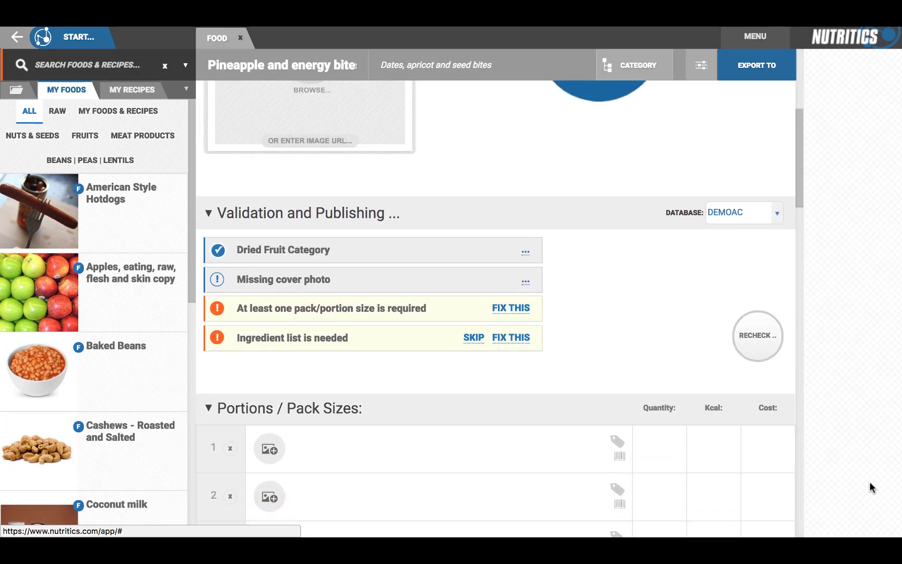
{"action": "left_click", "coordinate": [759, 342]}
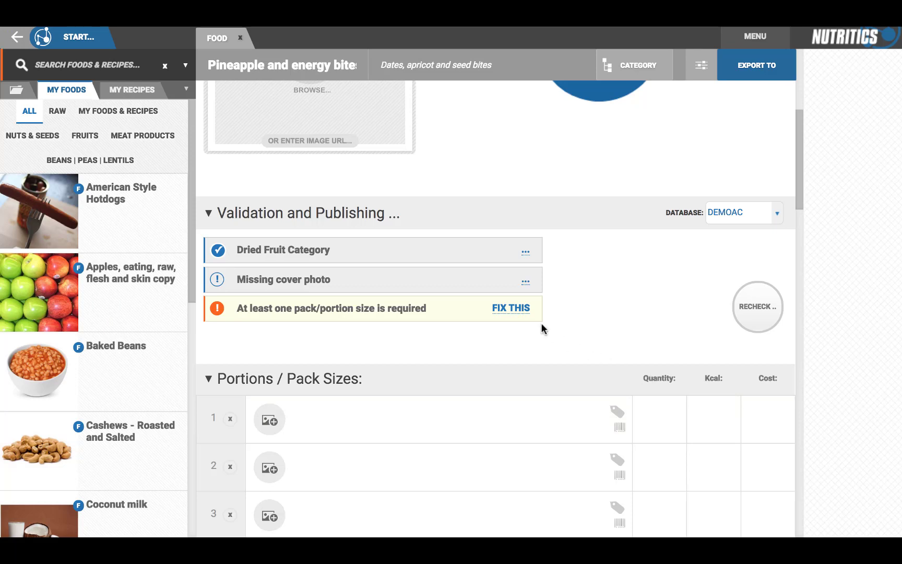
- Fix the missing portion size by adding a first portion of 20 g named "1 small pack"
{"action": "left_click", "coordinate": [520, 312]}
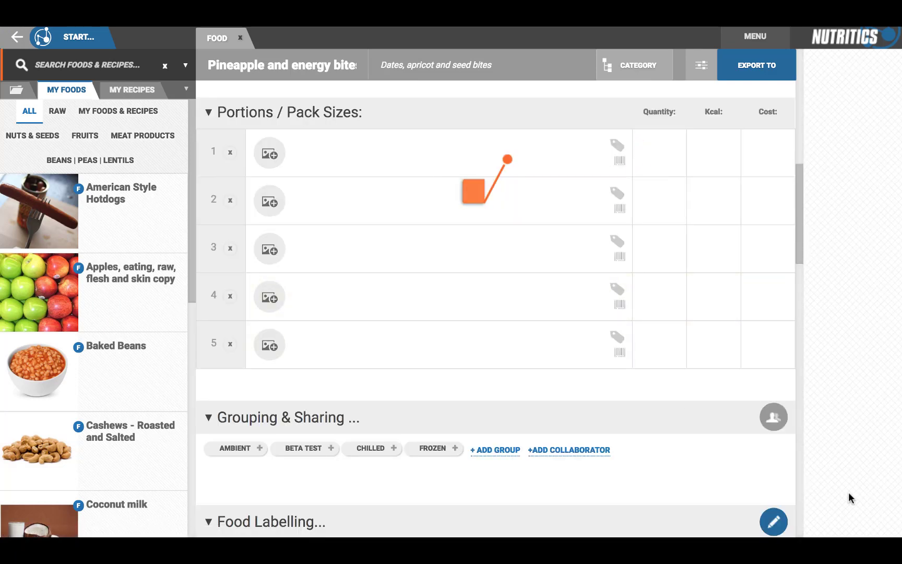
{"action": "type", "text": "20"}
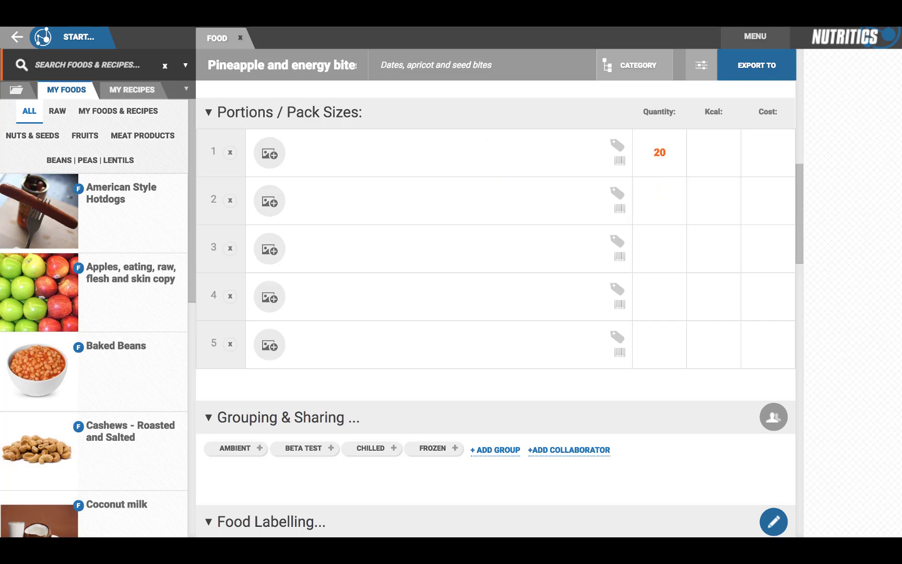
{"action": "type", "text": "g"}
{"action": "left_click", "coordinate": [344, 138]}
{"action": "type", "text": "1 small pack"}
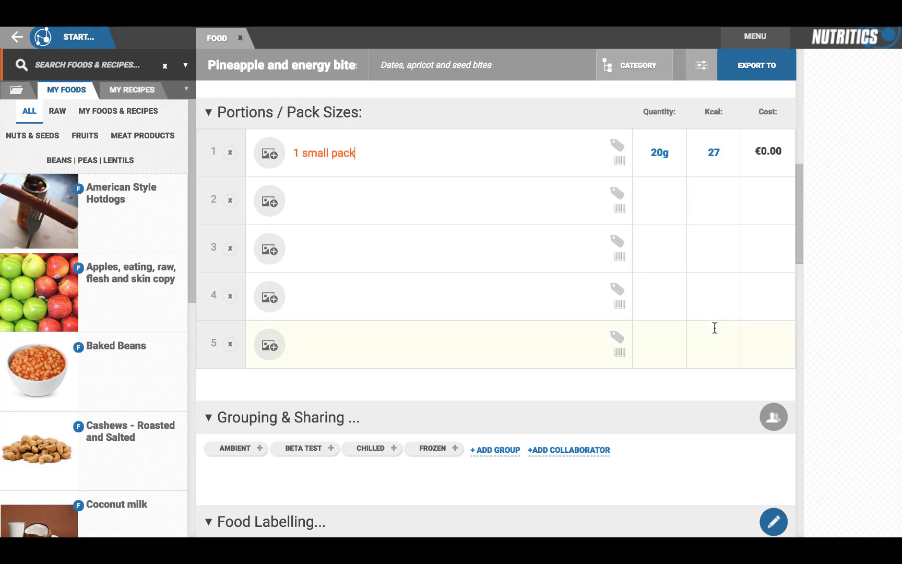
- Assign the product code 2410290 to the small pack portion
{"action": "left_click", "coordinate": [616, 148]}
{"action": "type", "text": "24102"}
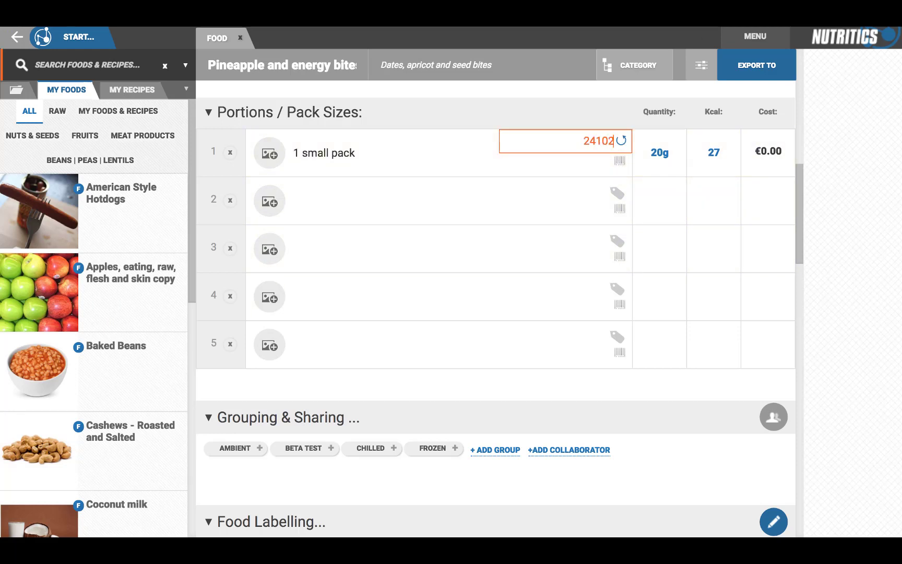
{"action": "type", "text": "90"}
{"action": "left_click", "coordinate": [877, 488]}
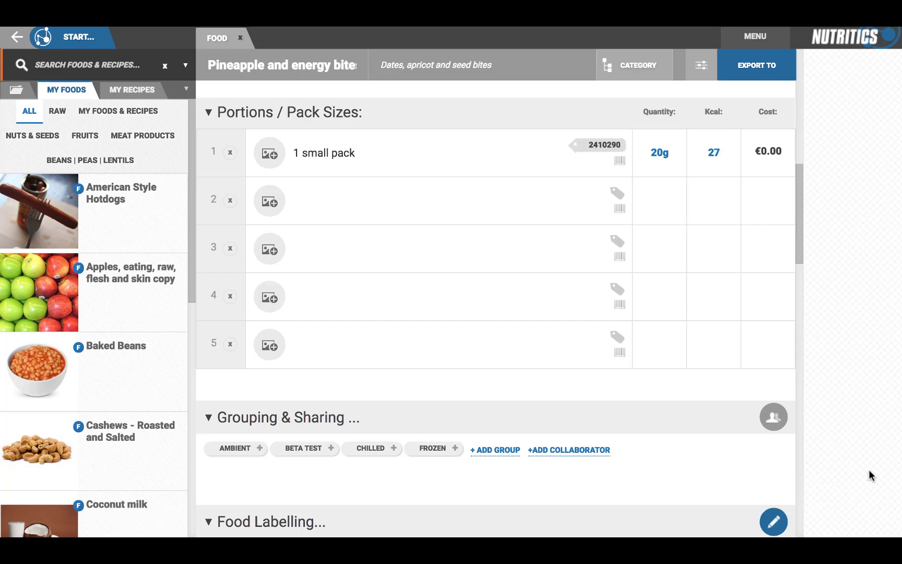
- Publish the food to the DEMOAC database and look for it in the My Foods list
{"action": "scroll", "coordinate": [751, 377], "scroll_direction": "up", "scroll_amount": 7}
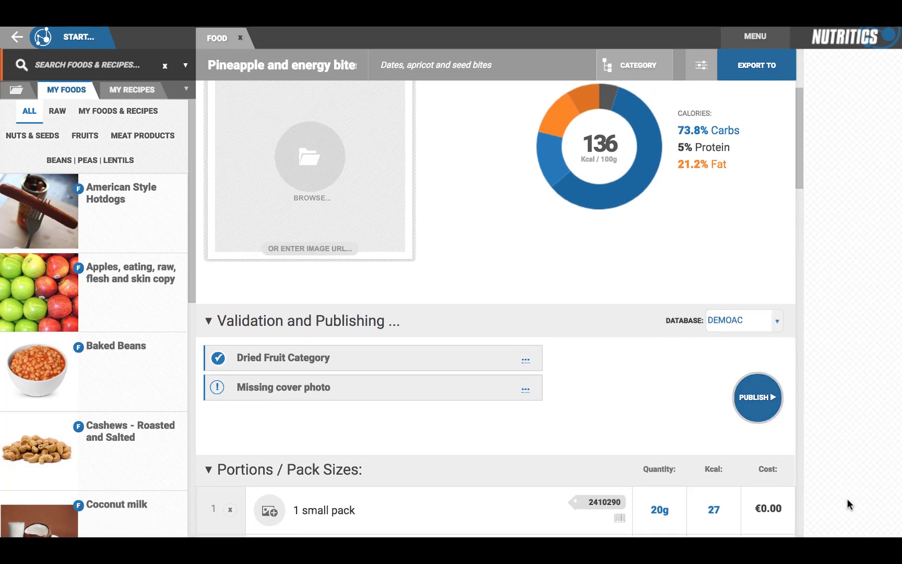
{"action": "left_click", "coordinate": [758, 410]}
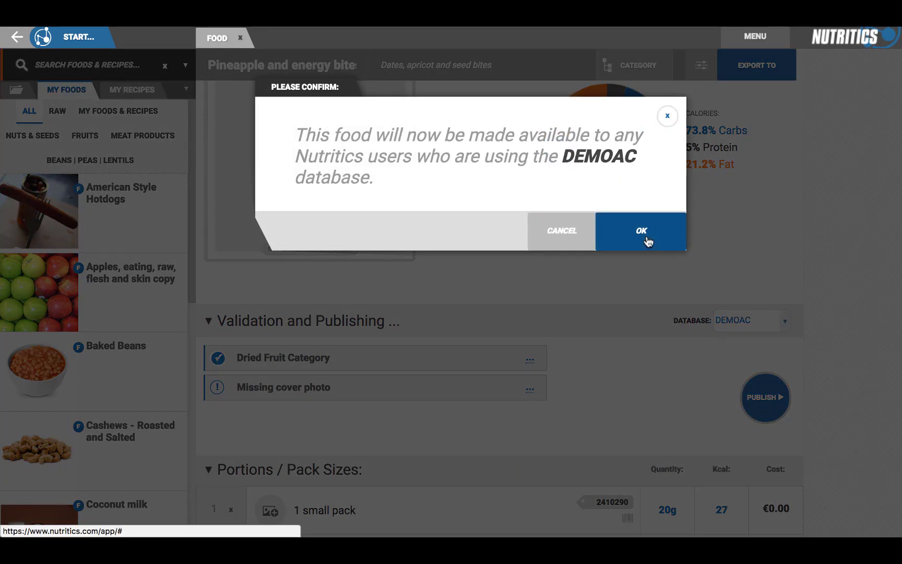
{"action": "left_click", "coordinate": [647, 239]}
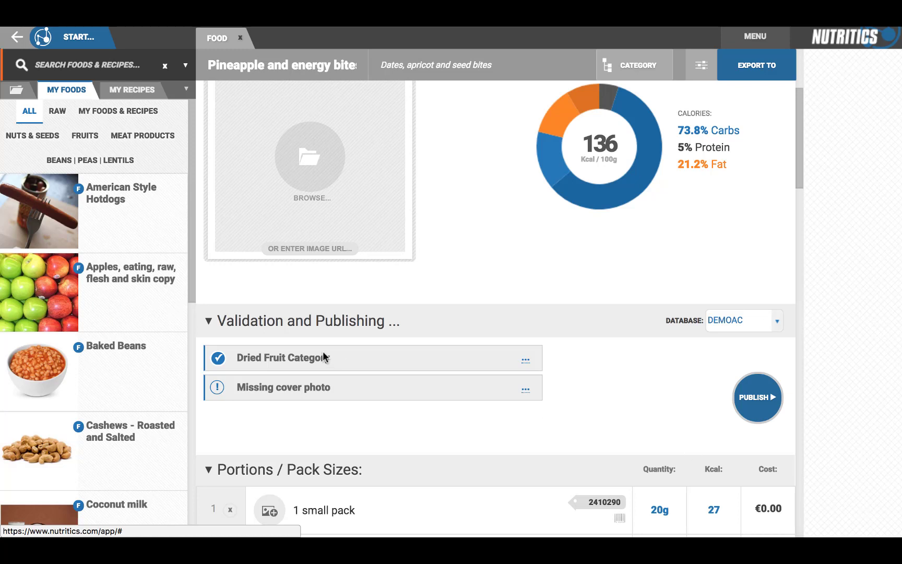
{"action": "scroll", "coordinate": [144, 256], "scroll_direction": "down", "scroll_amount": 4}
{"action": "scroll", "coordinate": [143, 256], "scroll_direction": "down", "scroll_amount": 6}
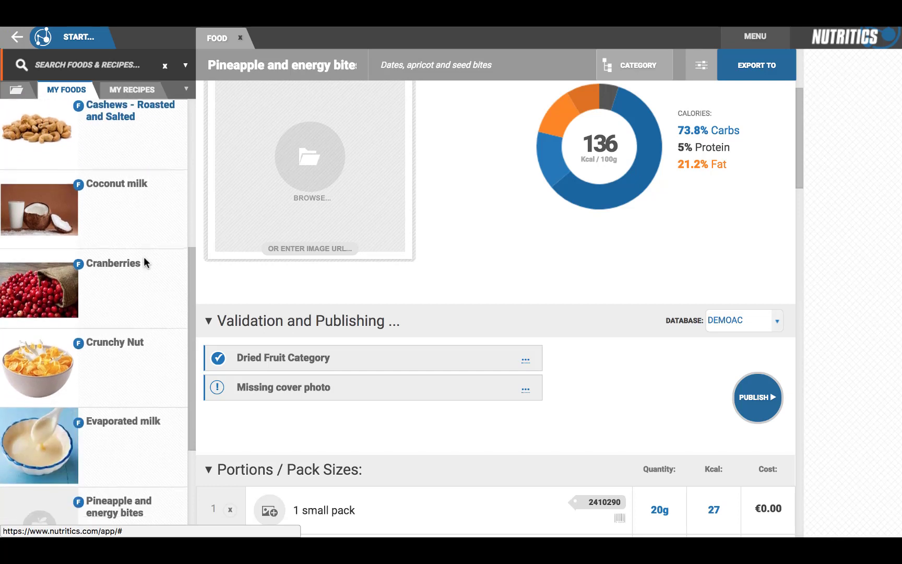